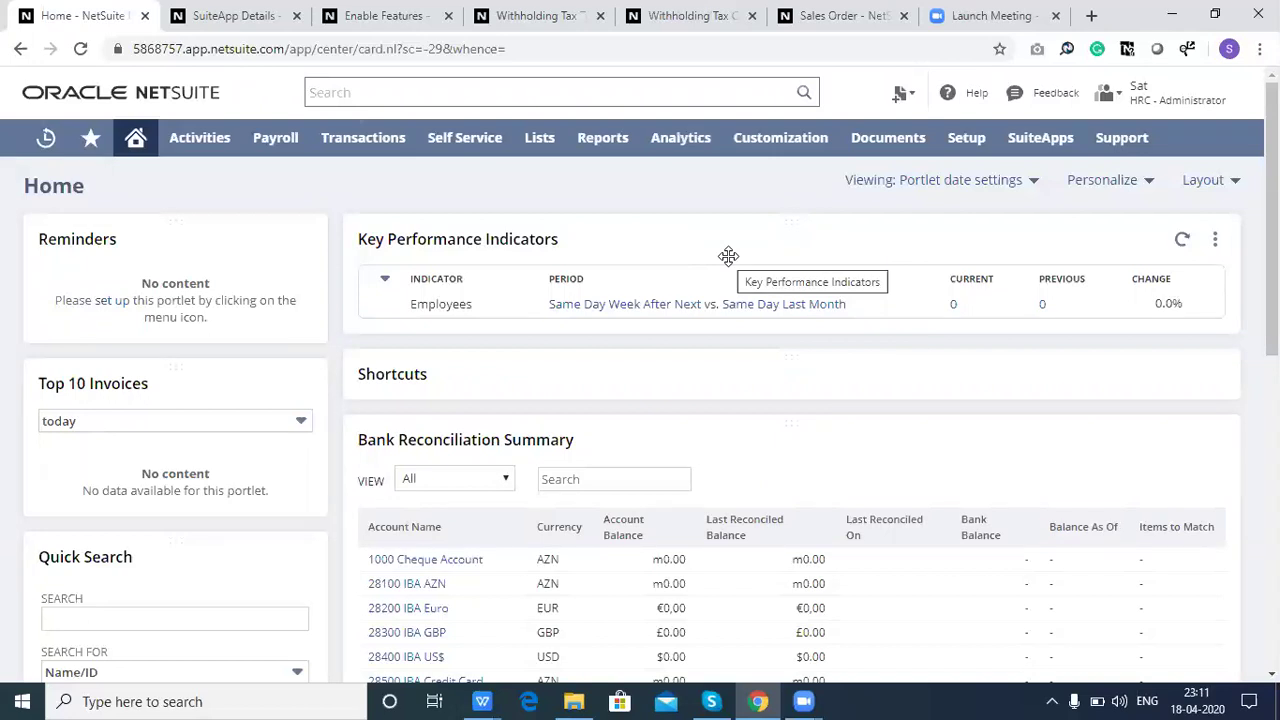
Review the withholding tax setup: the Withholding Tax SuiteApp details, the enabled Tax features and the WHT tax type record.
mouse_move(768, 152)
mouse_move(791, 450)
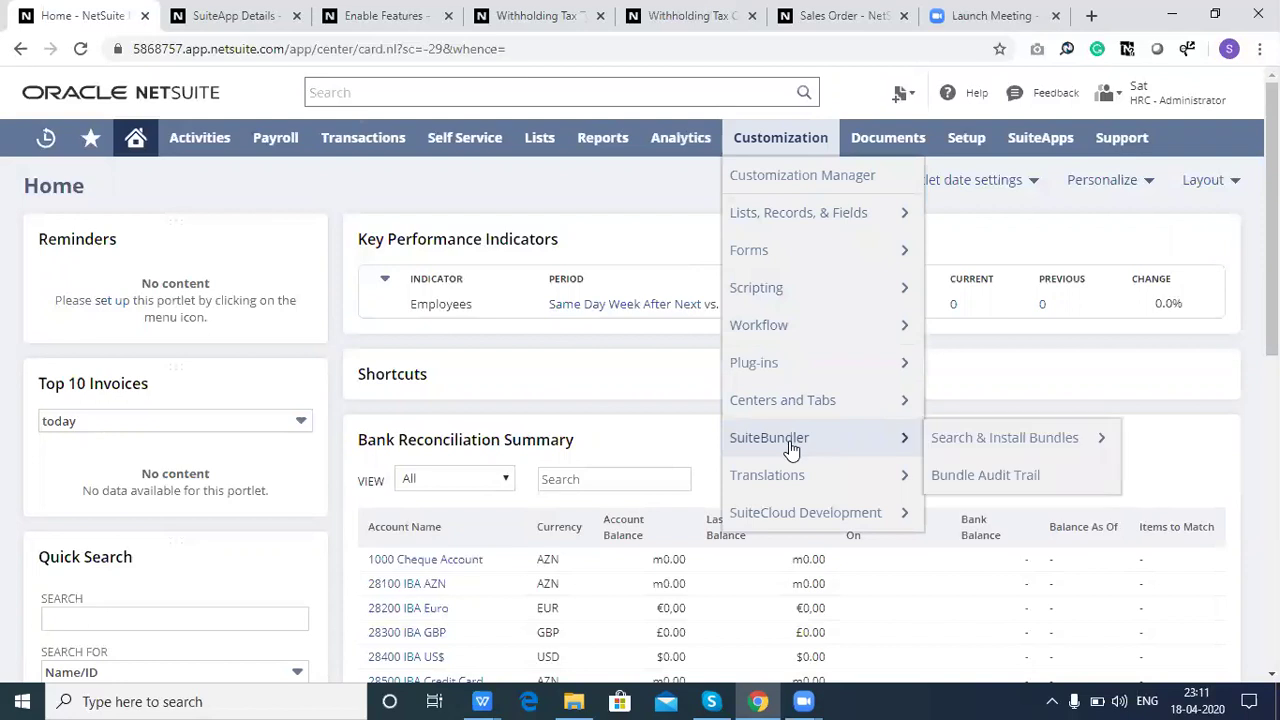
mouse_move(1006, 448)
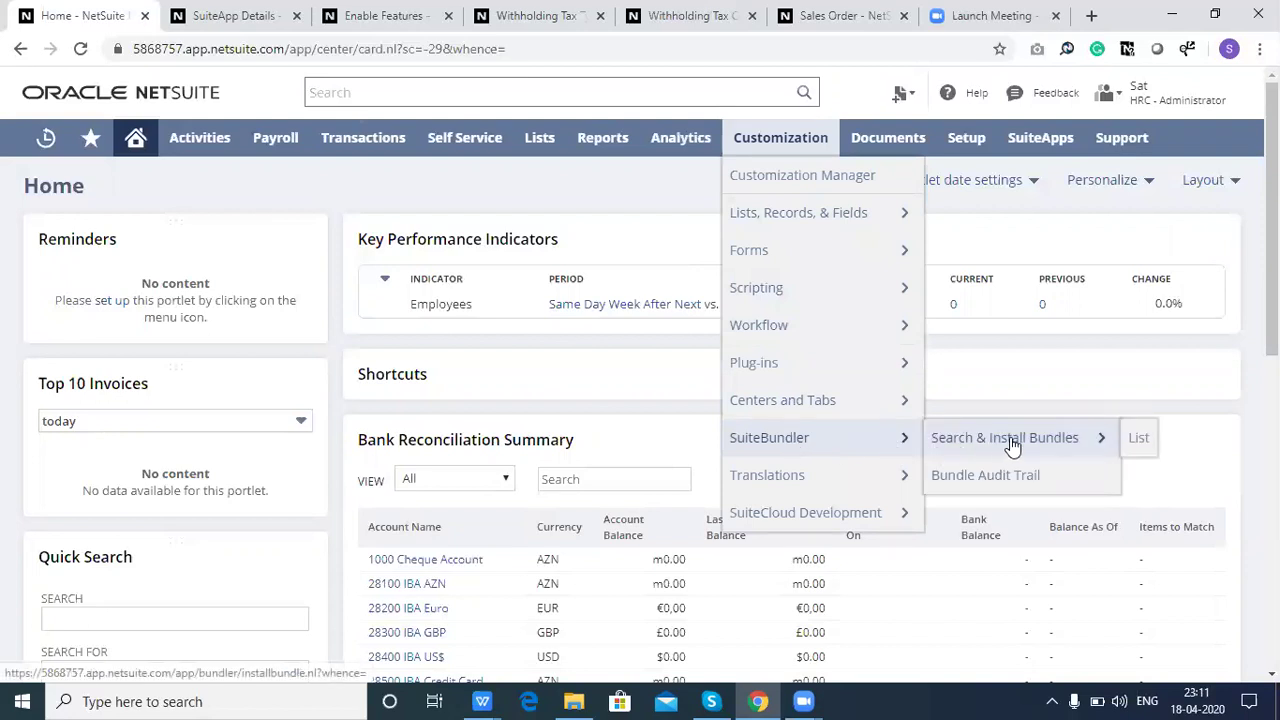
left_click(246, 12)
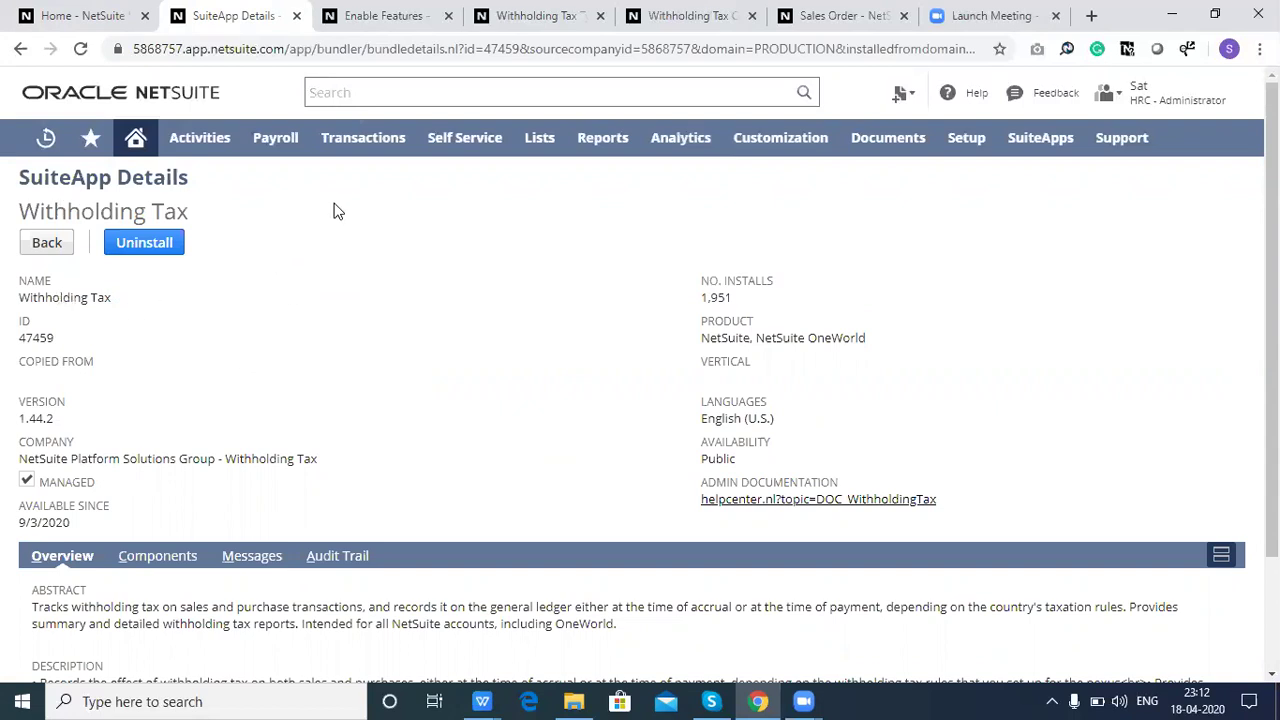
left_click(378, 16)
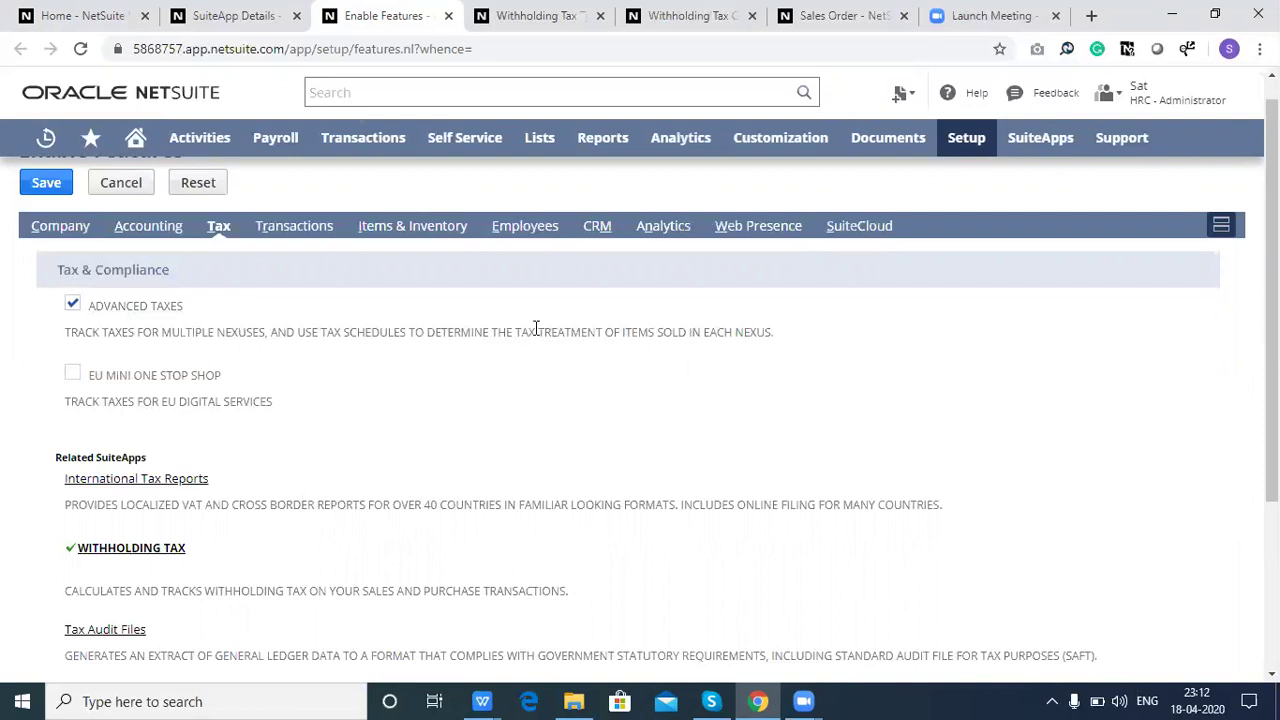
left_click(528, 16)
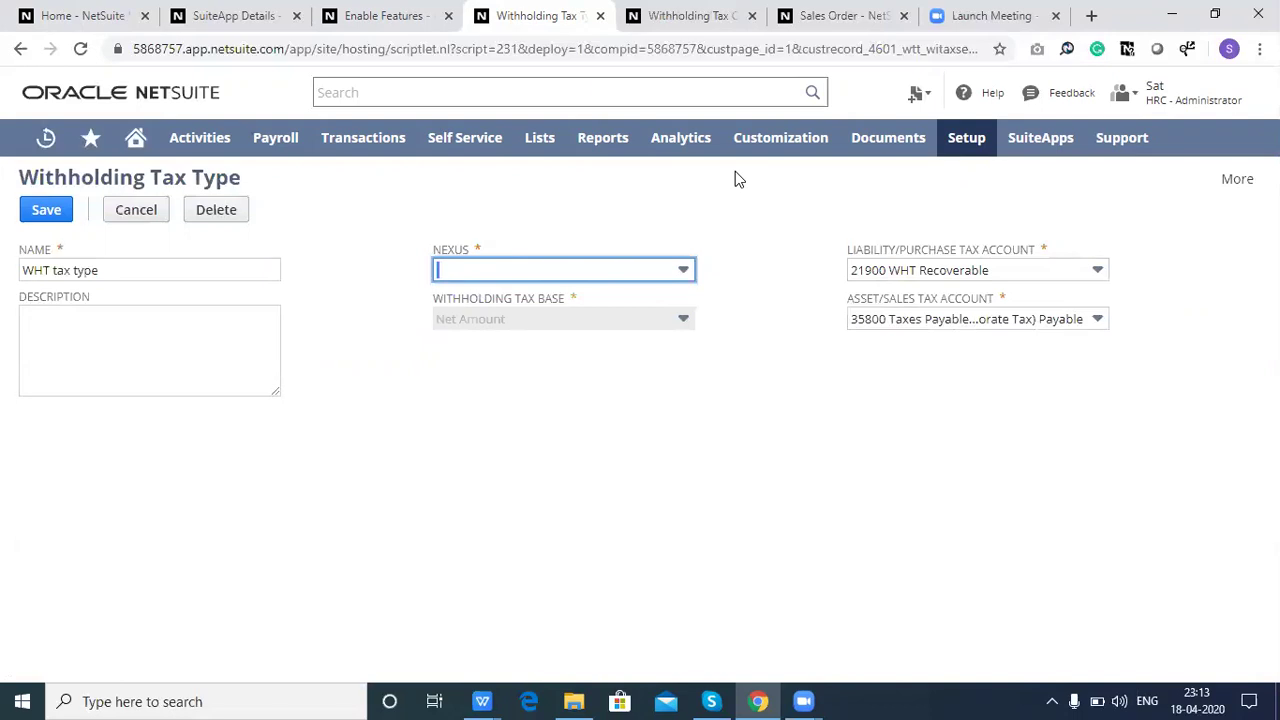
Set the tax agency of the 14%WHT withholding tax code to Default Tax Agency AZ.
left_click(705, 24)
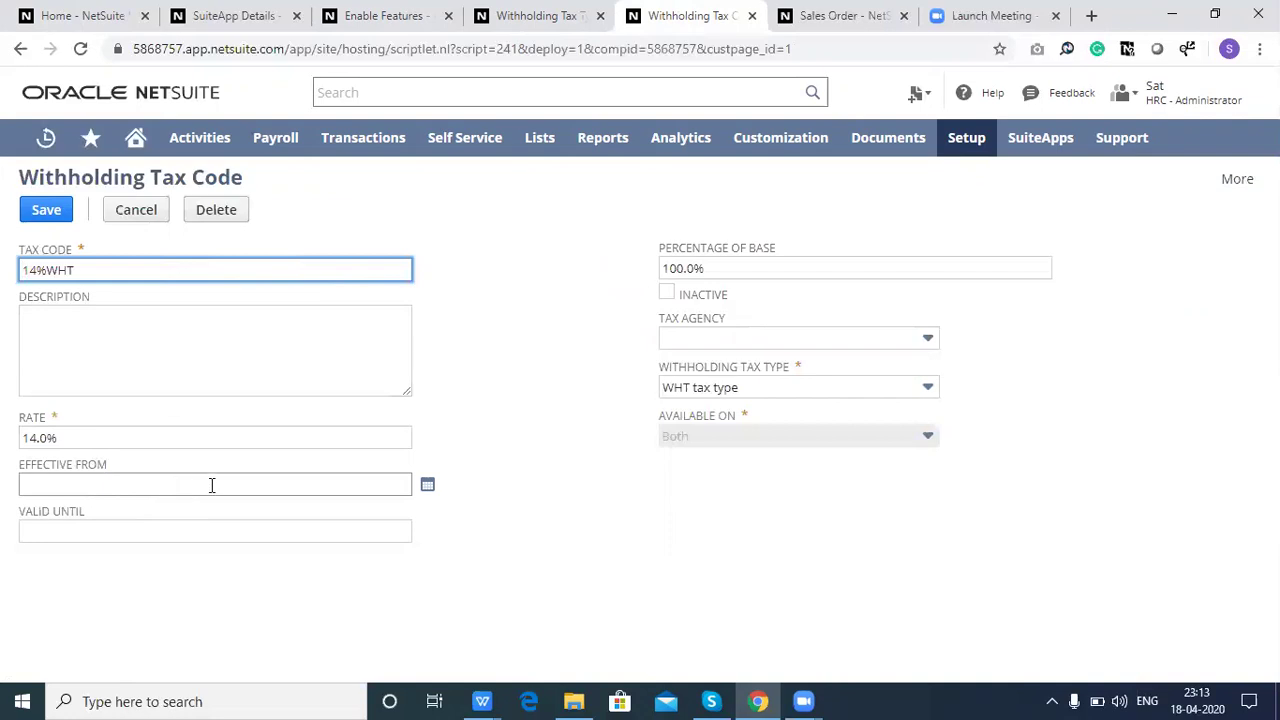
left_click(780, 343)
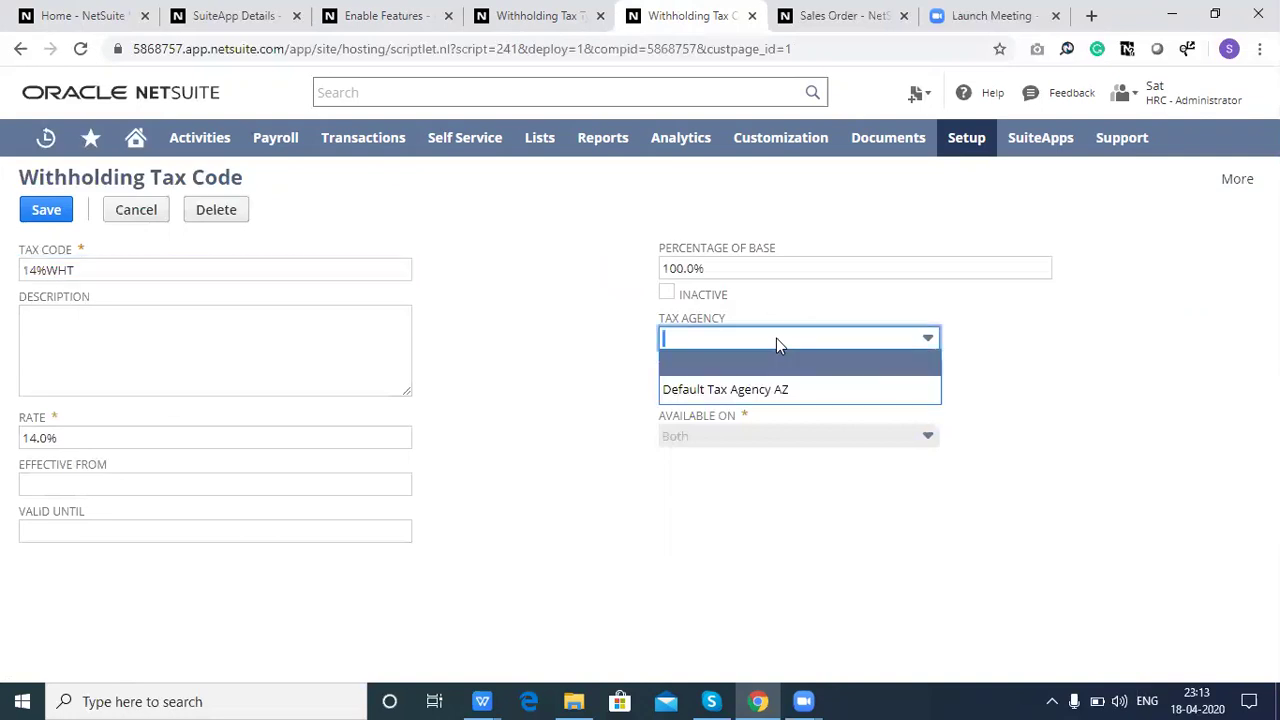
left_click(771, 389)
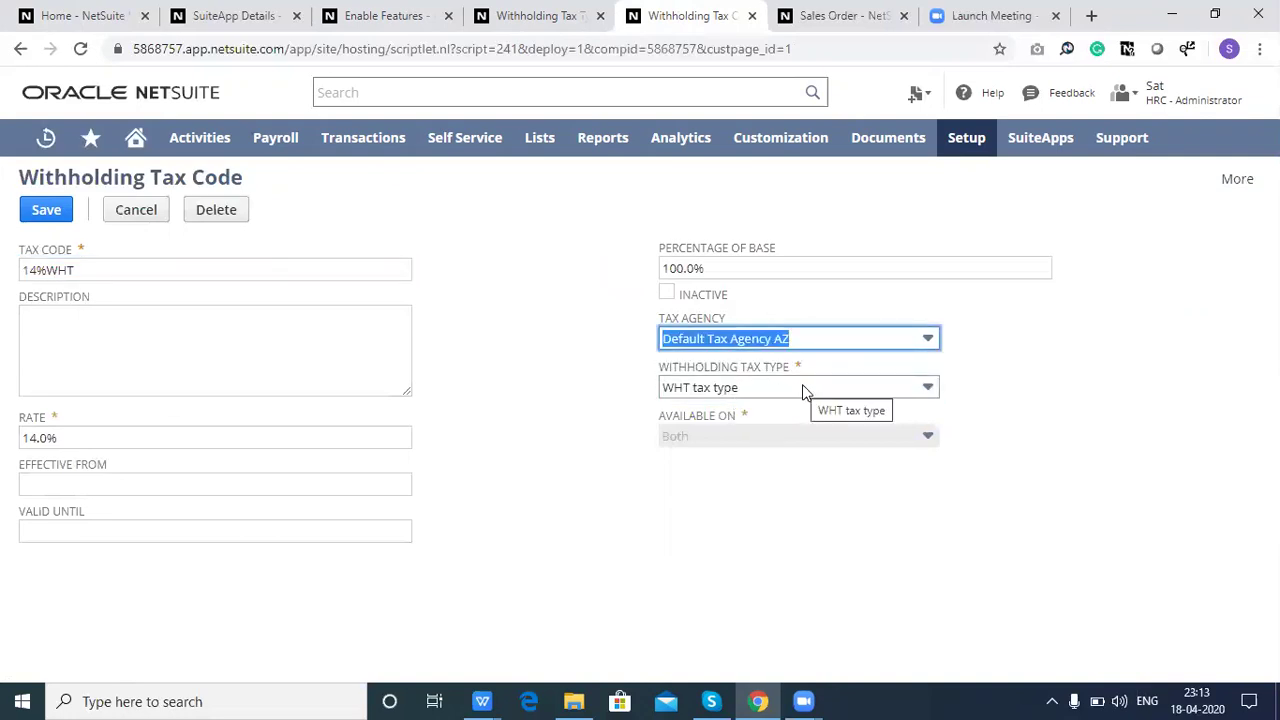
left_click(516, 22)
left_click(690, 16)
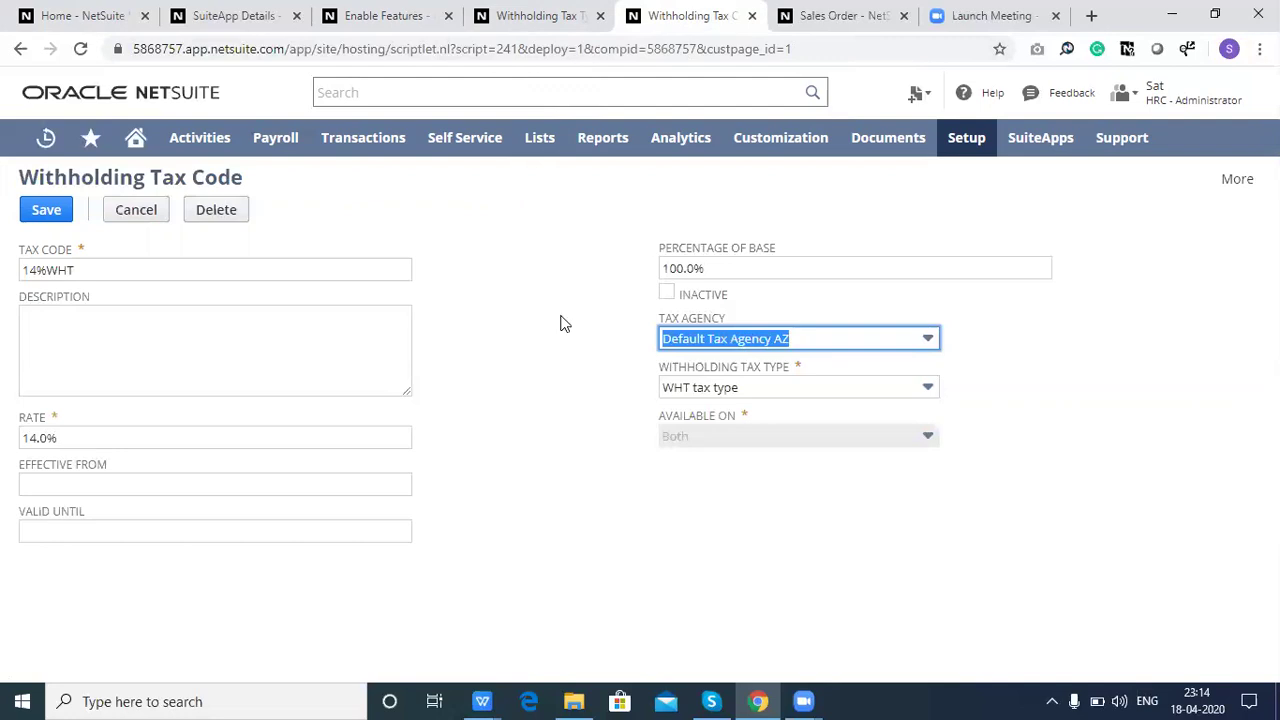
Examine the sales order's item line, including its Apply WH Tax column, and its withholding tax details.
left_click(810, 12)
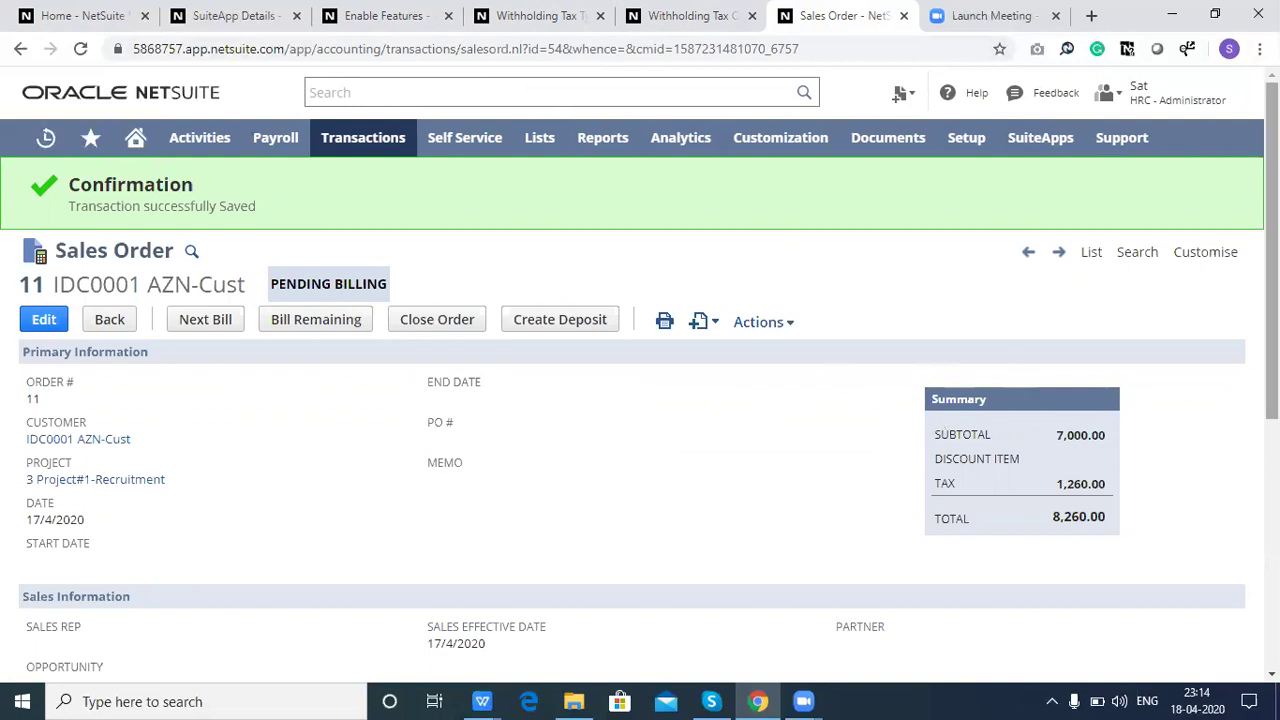
scroll(640, 400, "down", 1)
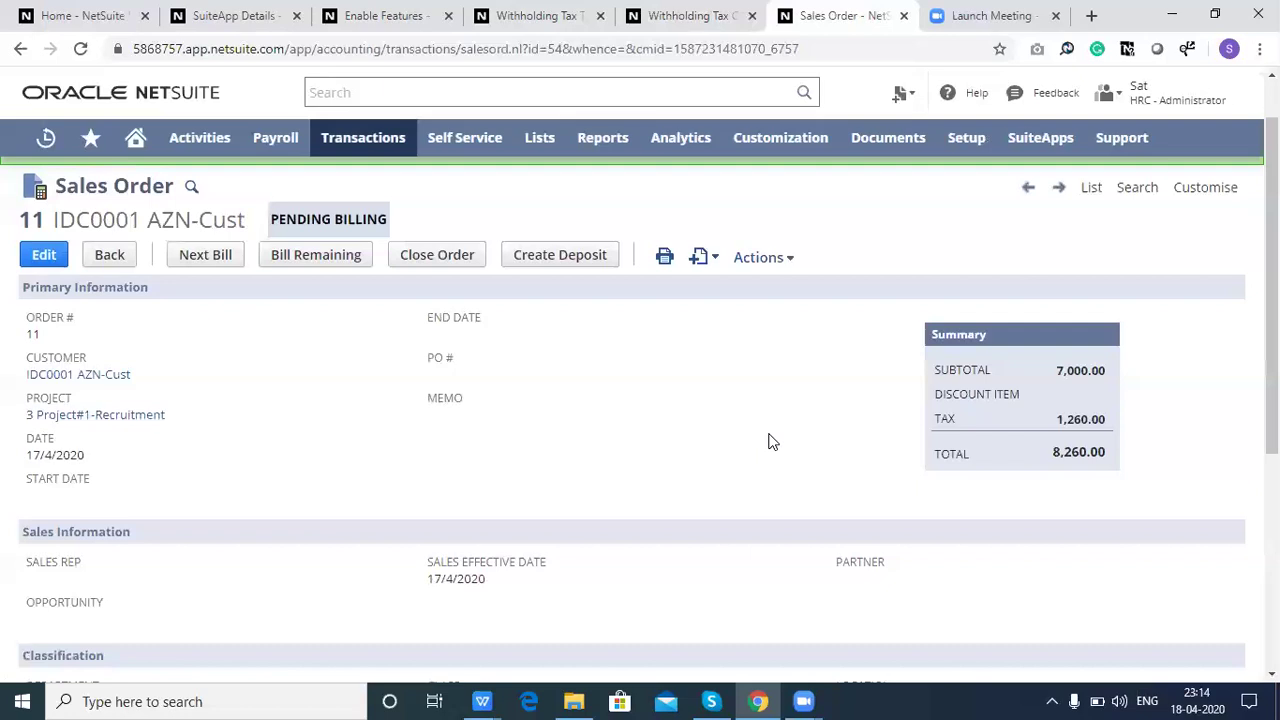
scroll(770, 441, "down", 2)
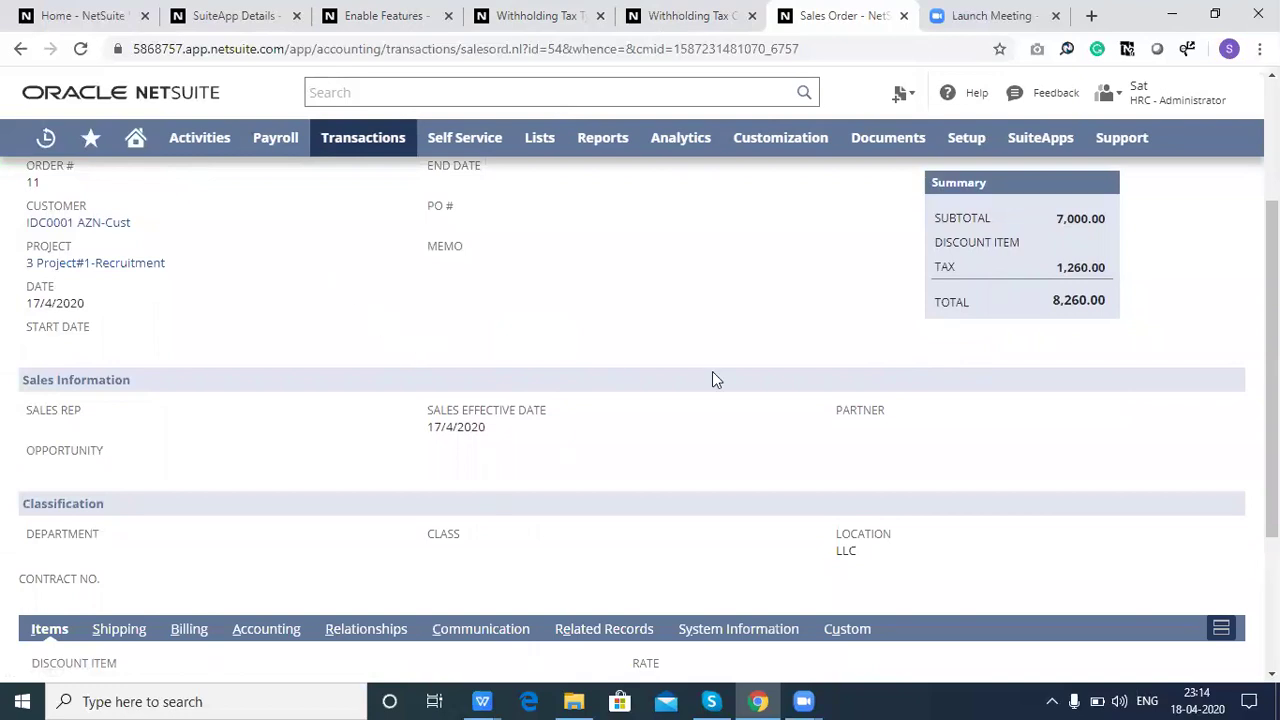
scroll(1272, 400, "down", 2)
scroll(649, 413, "down", 3)
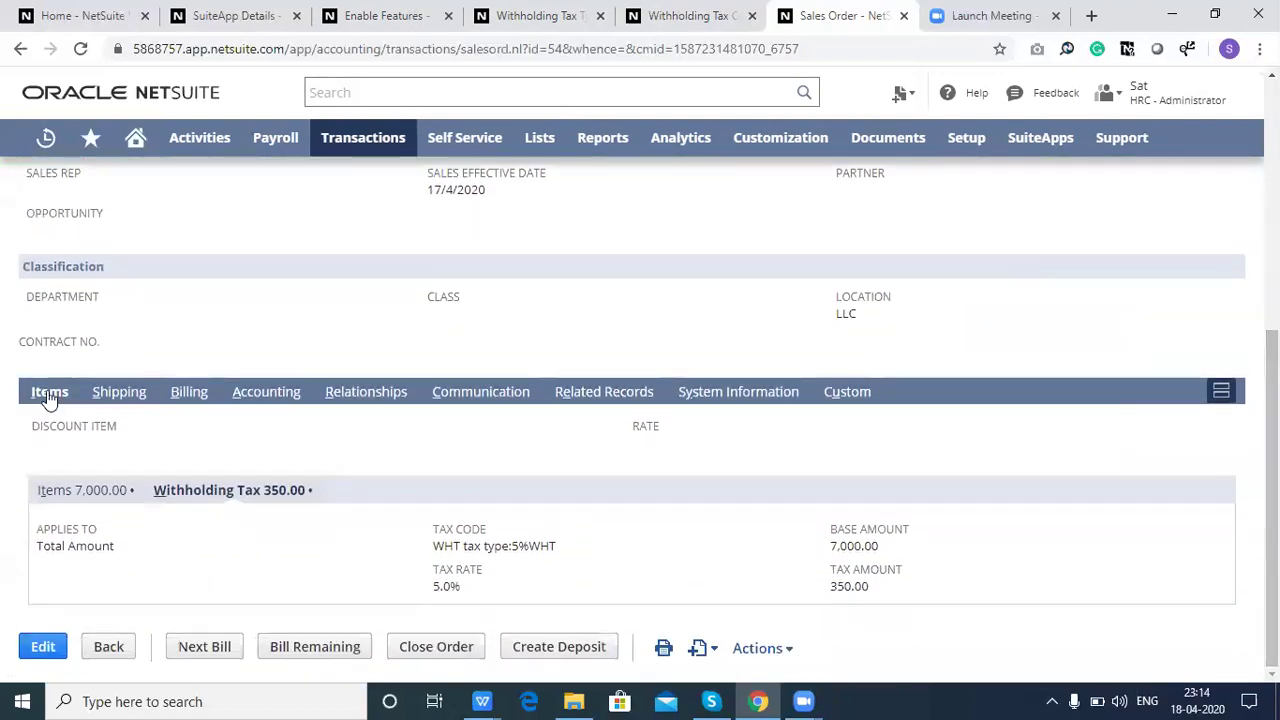
left_click(80, 489)
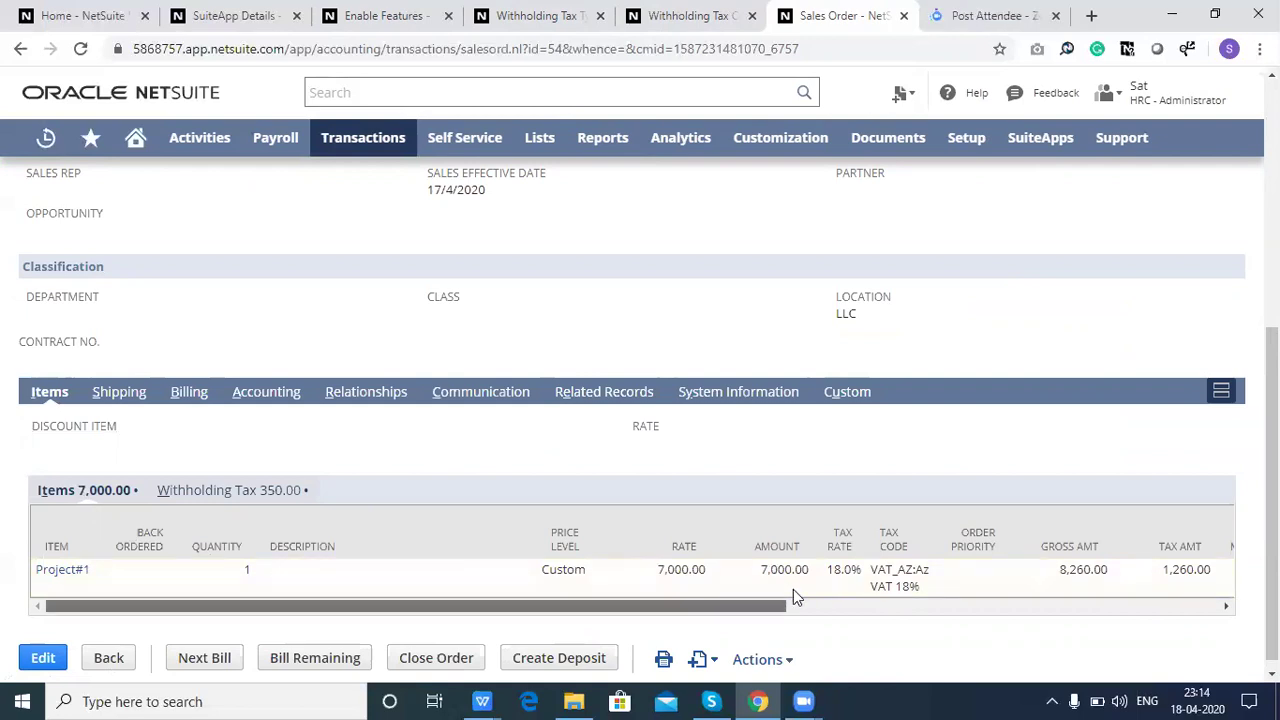
scroll(793, 589, "right", 5)
scroll(1100, 575, "right", 3)
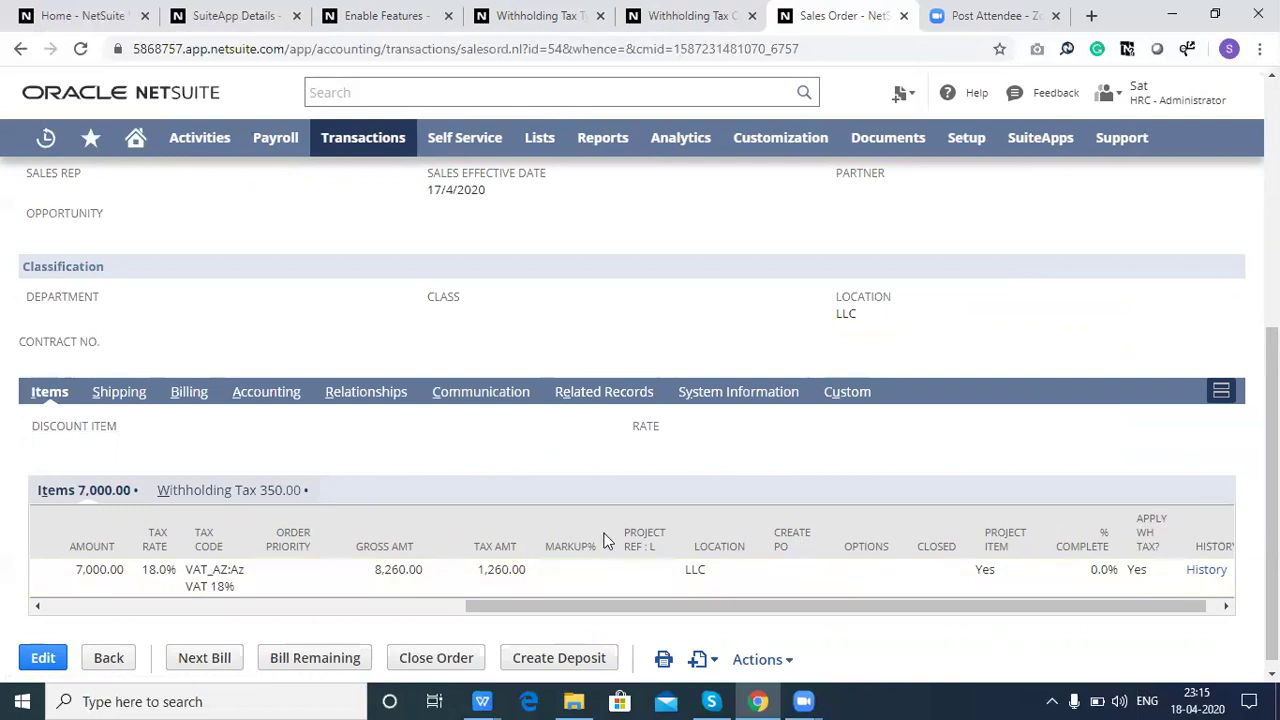
left_click(207, 496)
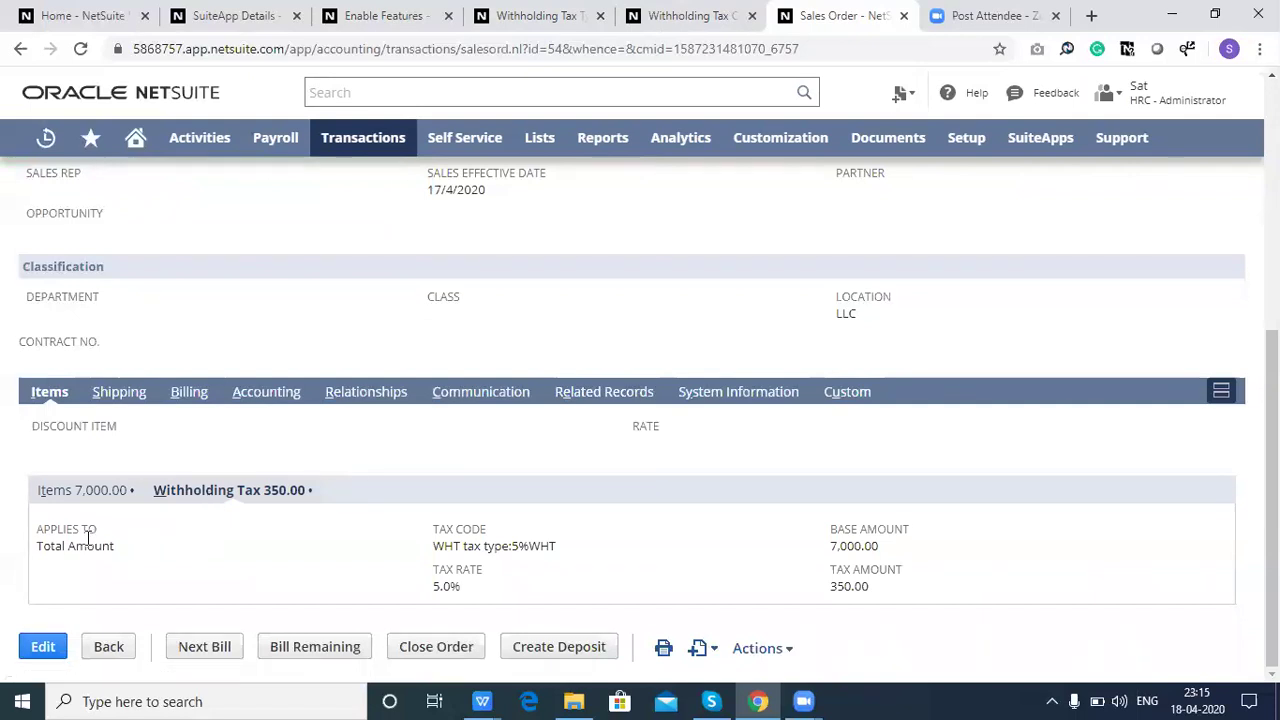
Open the sales order for editing and have its withholding tax apply to Total Amount.
left_click(43, 647)
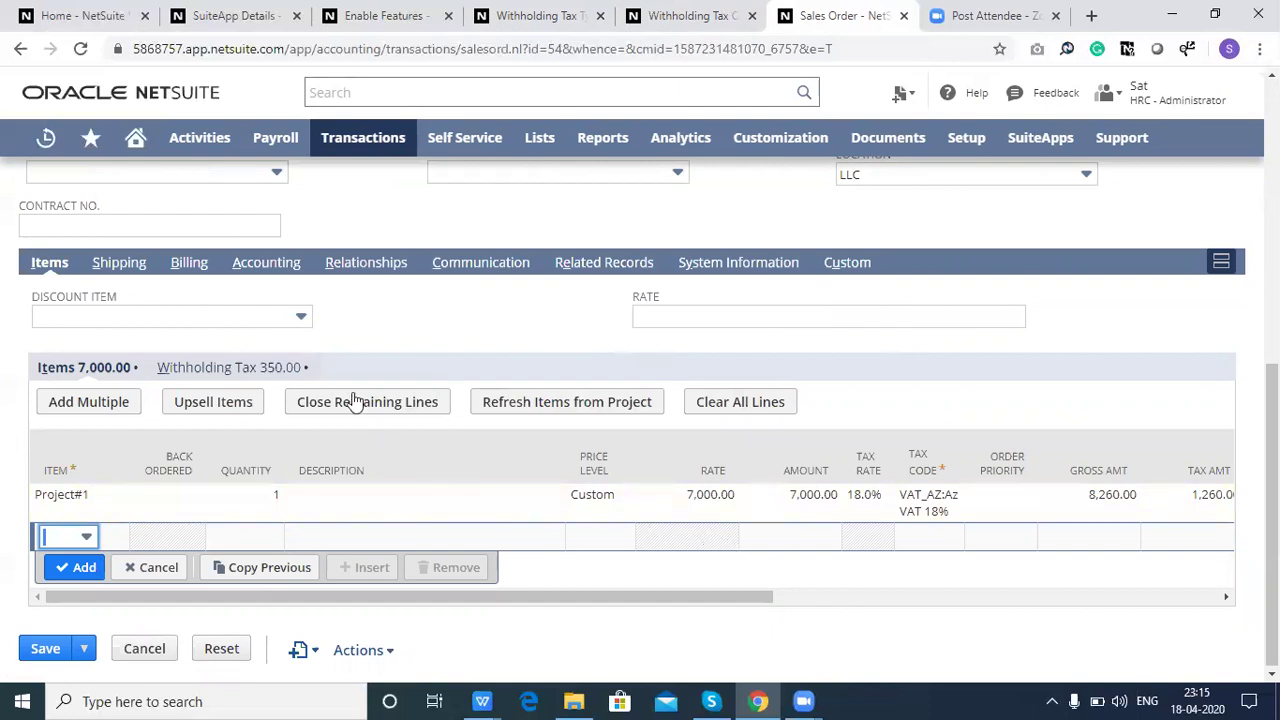
left_click(289, 368)
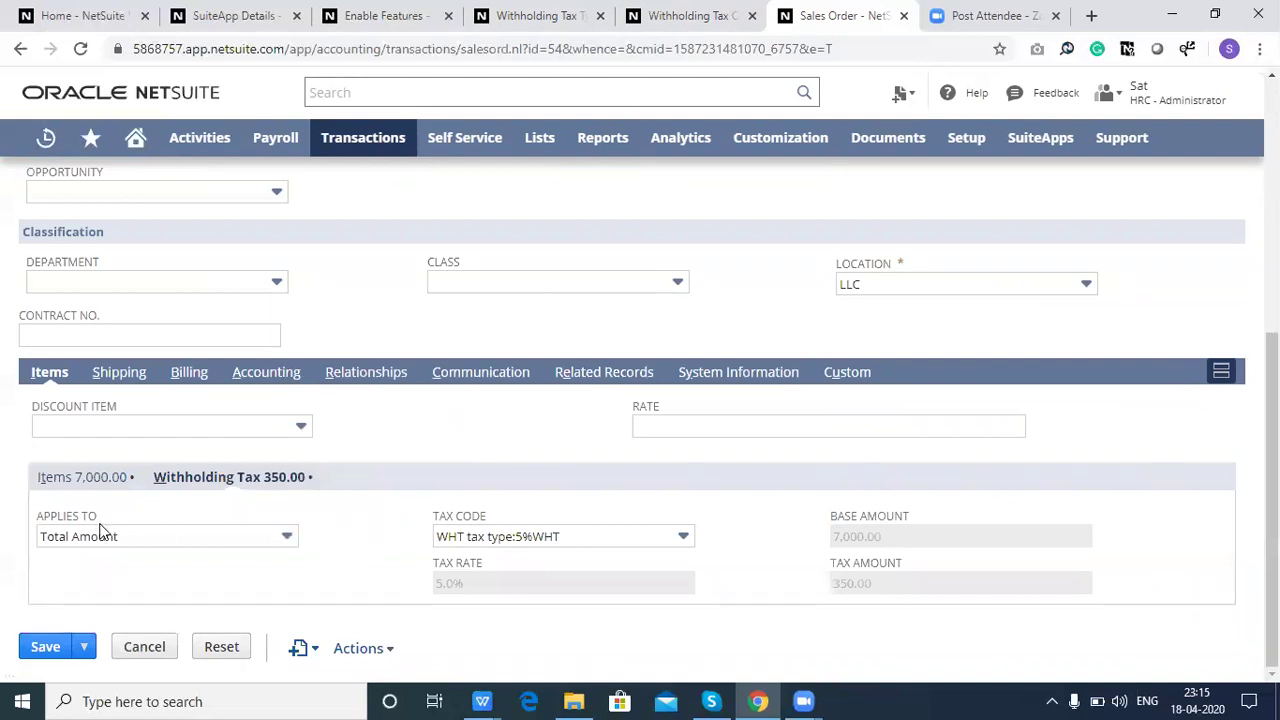
left_click(219, 538)
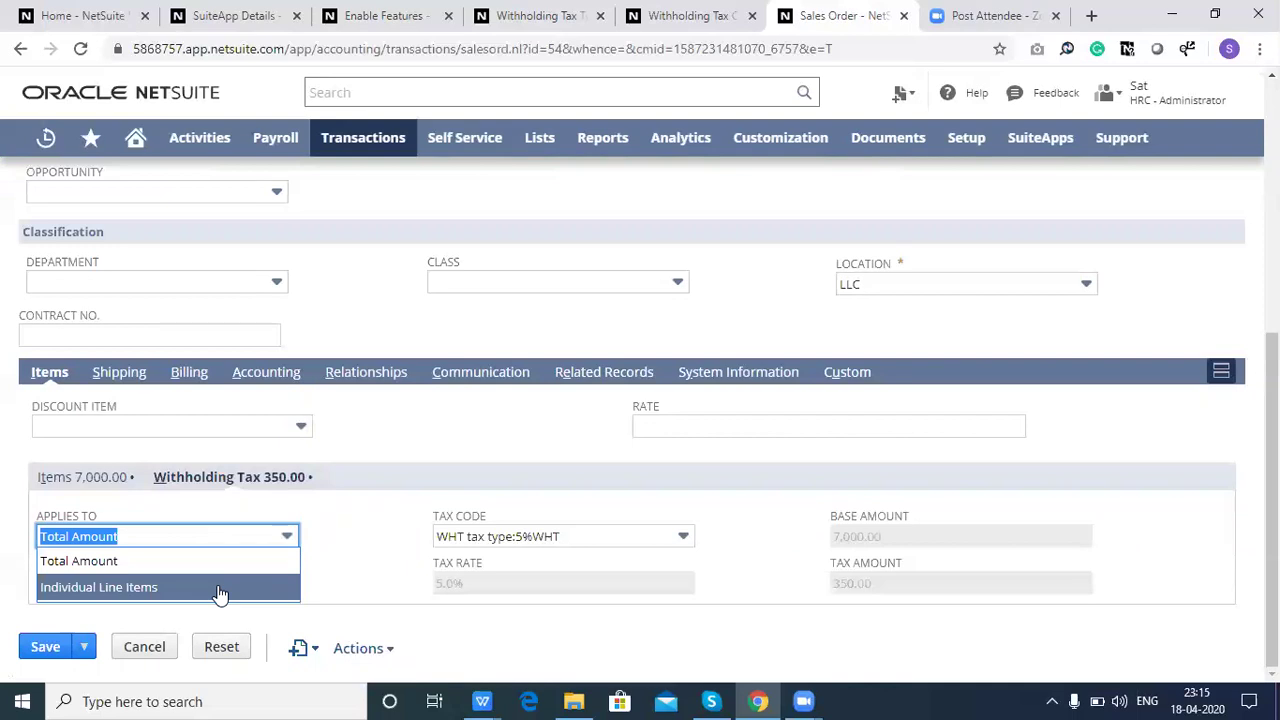
left_click(212, 566)
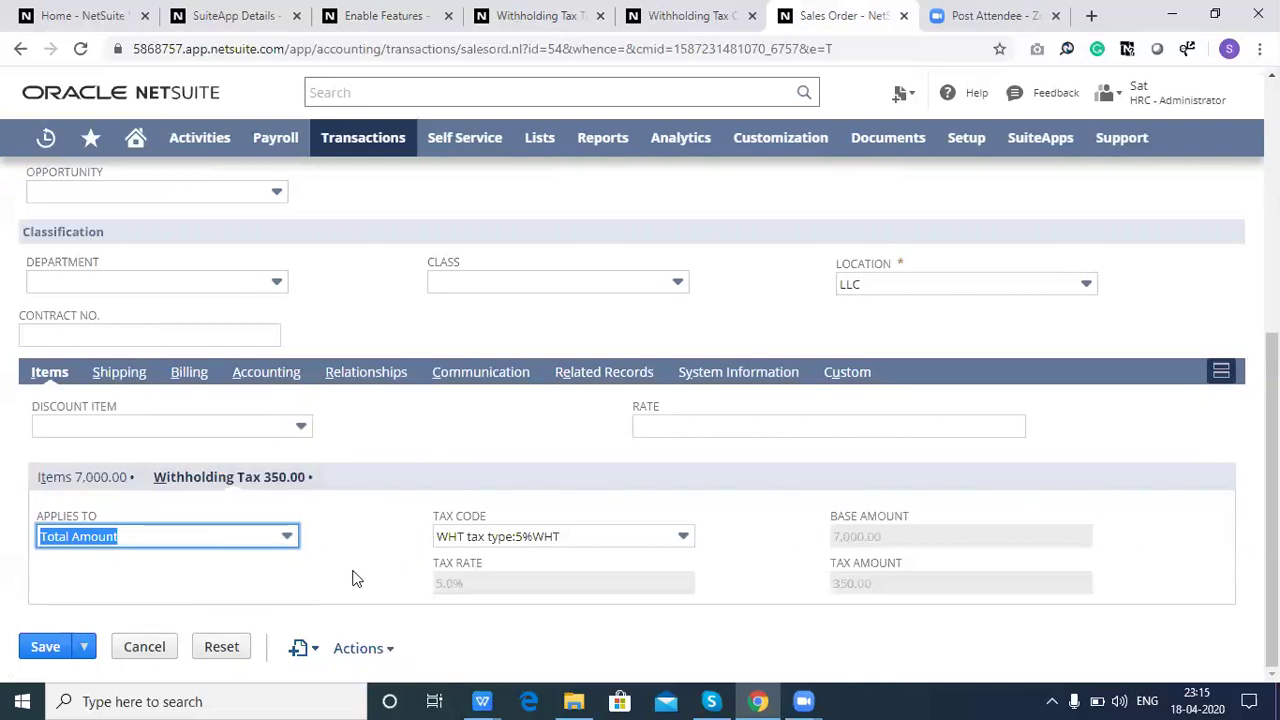
Set the sales order's withholding tax code to WHT tax type:14%WHT and save the order.
left_click(517, 540)
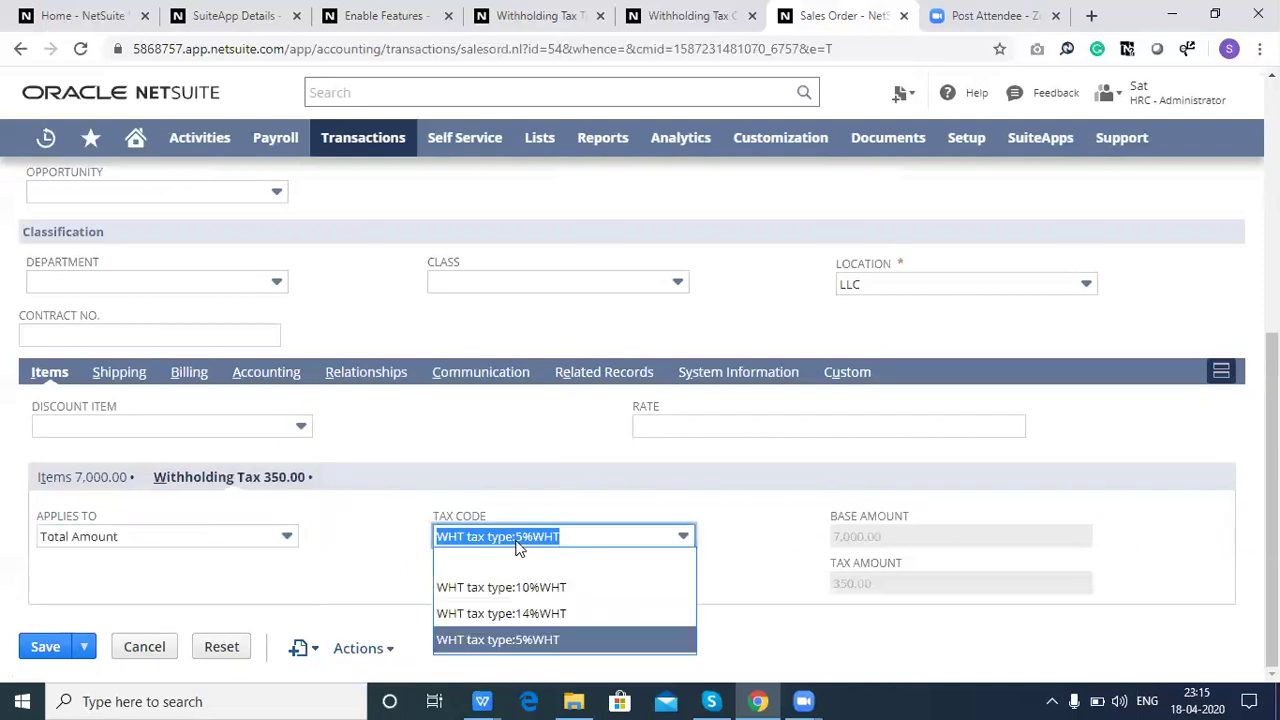
key("Down")
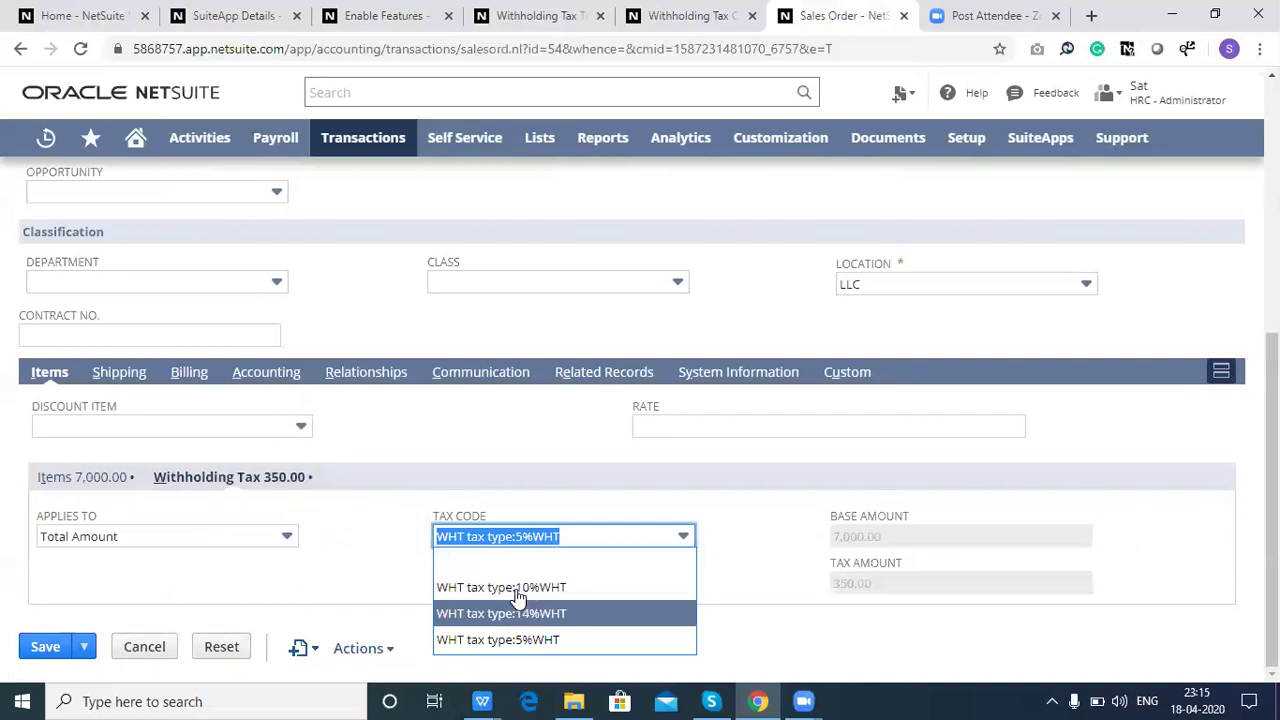
key("Down")
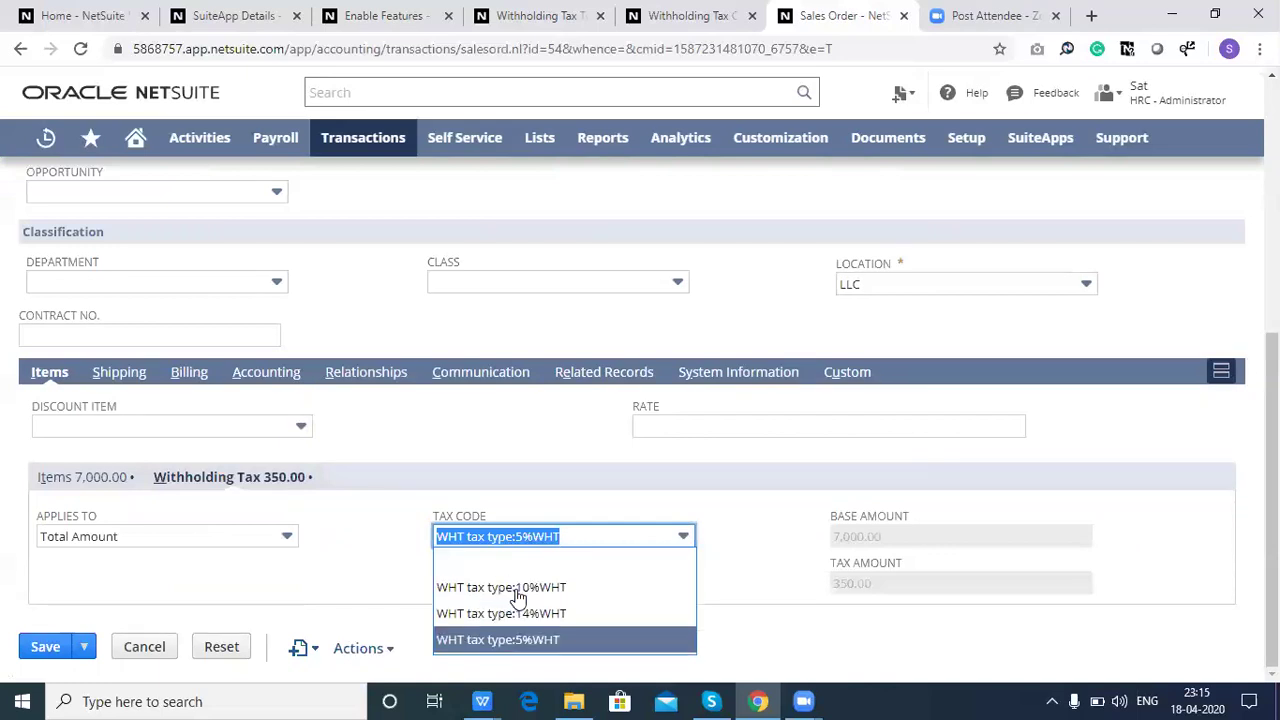
key("Up")
key("Return")
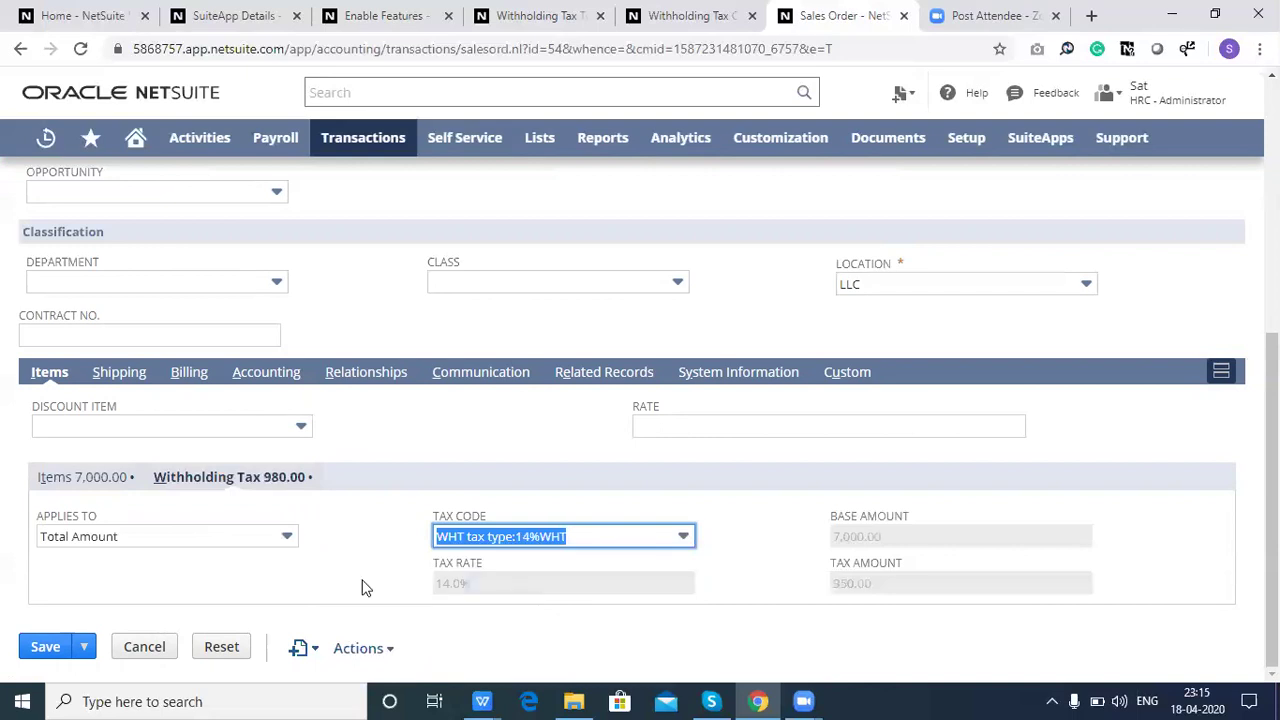
left_click(362, 576)
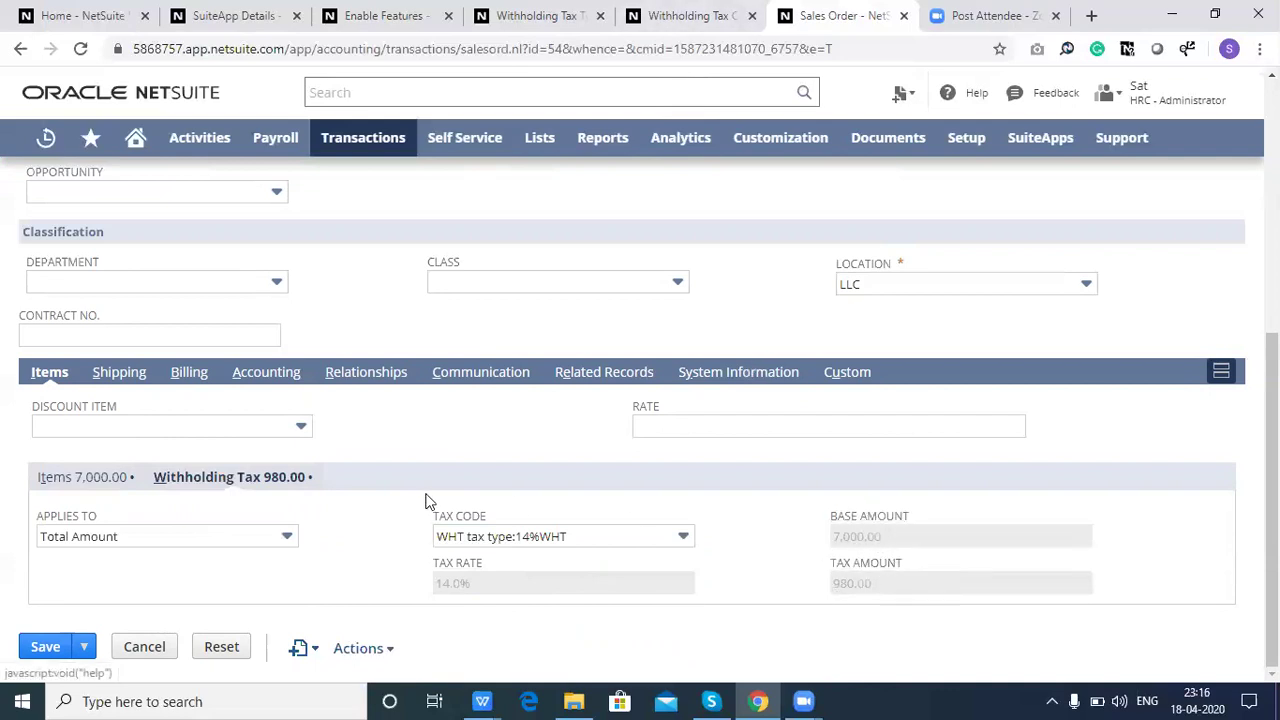
left_click(44, 650)
left_click(46, 646)
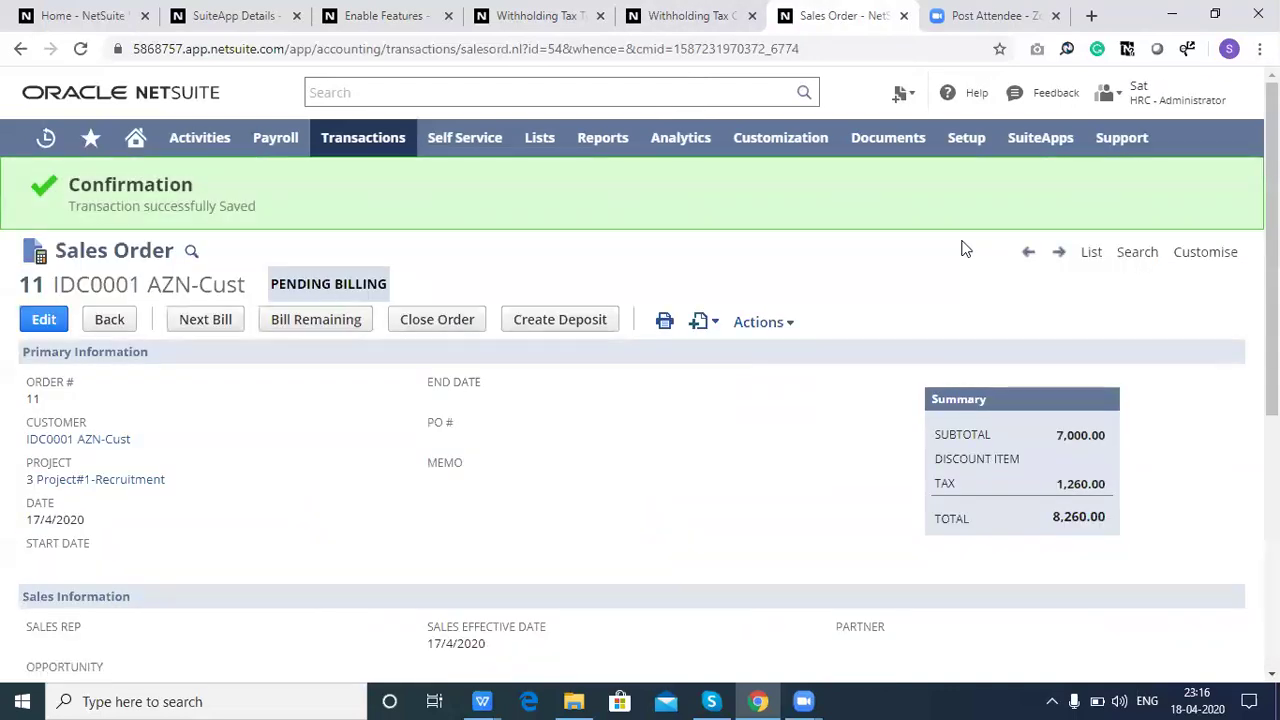
Review the item and withholding tax section of the saved sales order.
scroll(1271, 250, "down", 3)
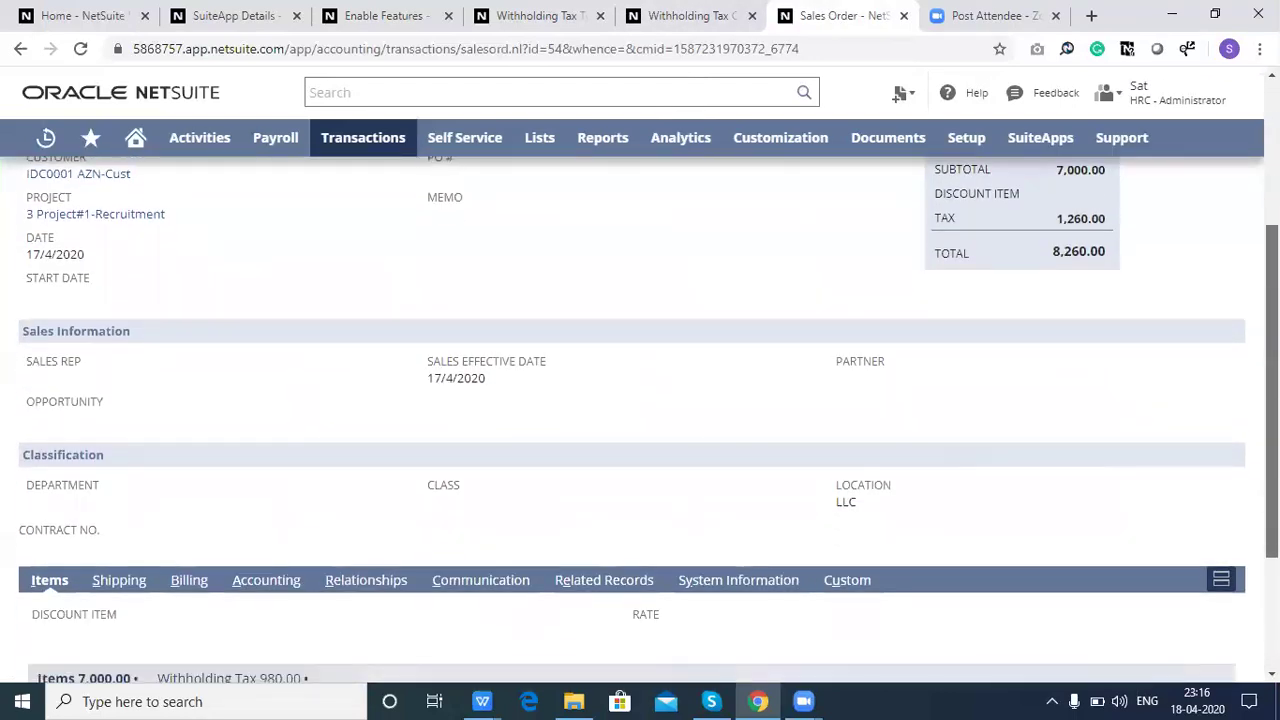